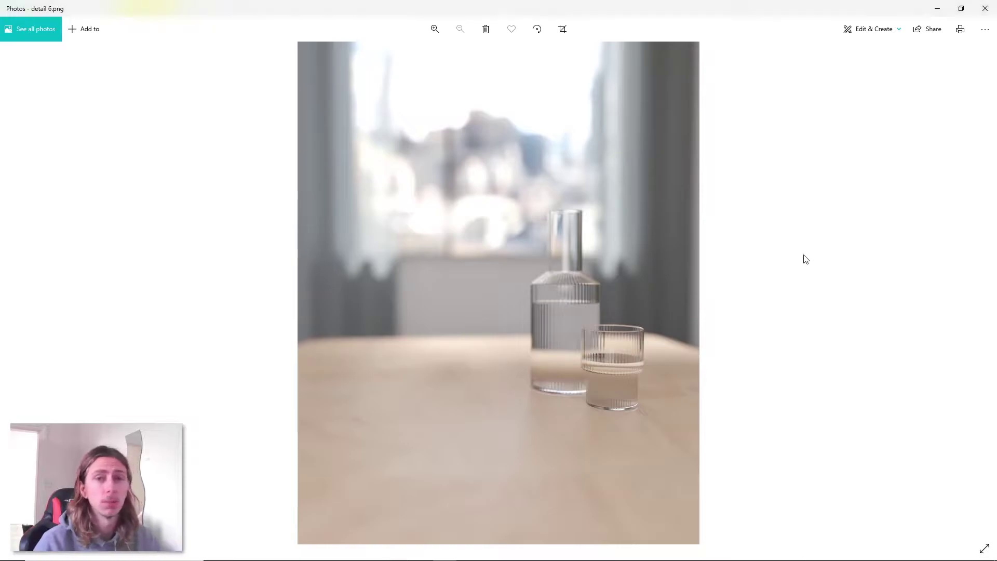
# Browse the interior detail renders from detail 6 to detail 3 in Photos, examining how focus and background blur are used.
pyautogui.press('Right')
pyautogui.press('Left')
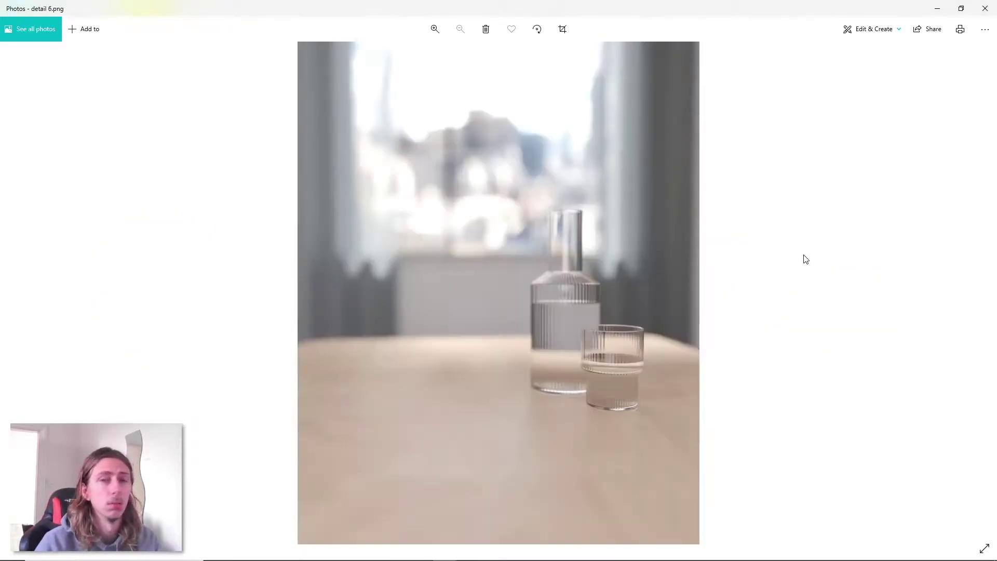
pyautogui.press('Left')
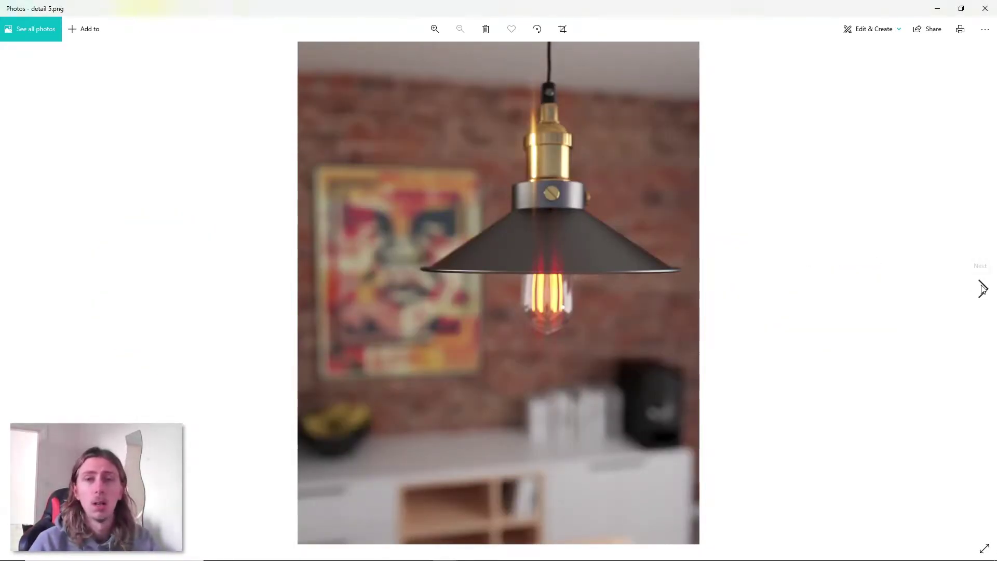
pyautogui.click(983, 288)
pyautogui.scroll(3, 518, 312)
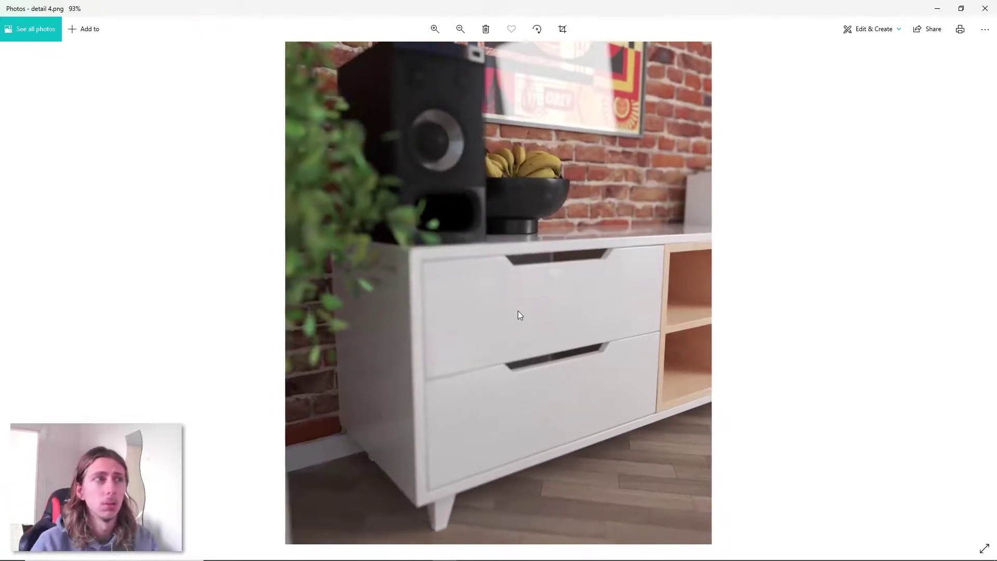
pyautogui.scroll(3, 567, 278)
pyautogui.scroll(-4, 846, 200)
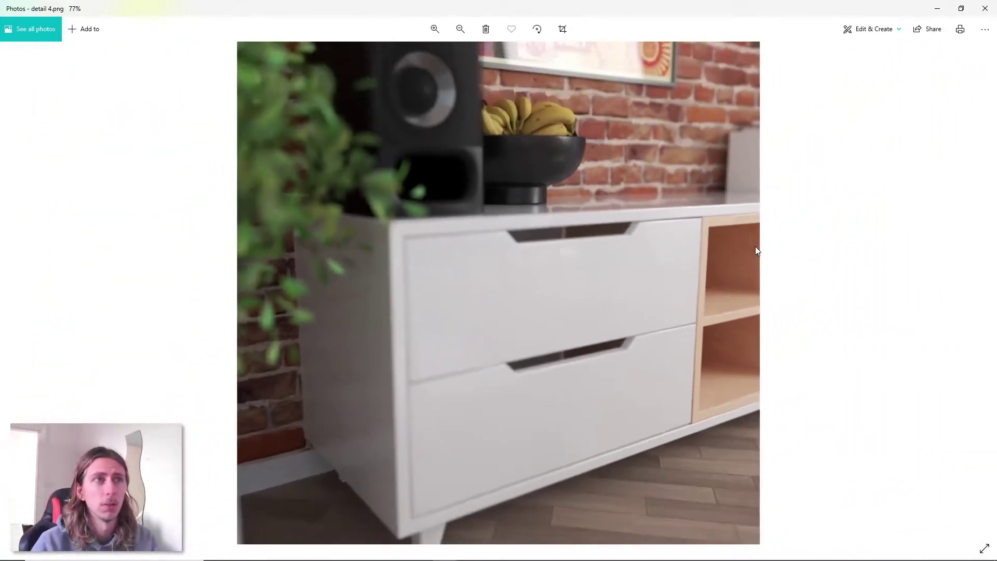
pyautogui.press('Left')
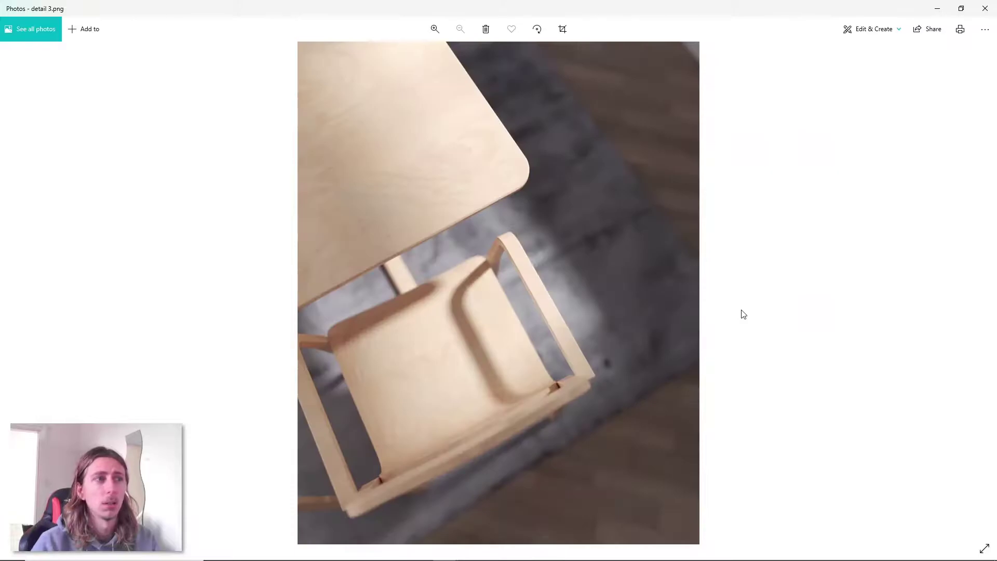
pyautogui.scroll(-1, 429, 327)
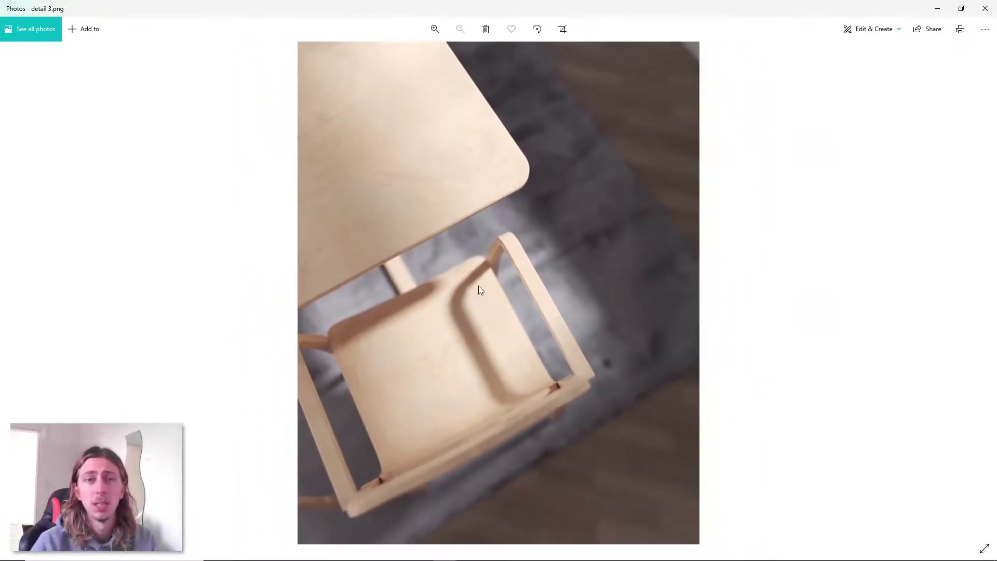
pyautogui.press('Right')
pyautogui.press('Left')
pyautogui.press('Right')
pyautogui.press('Right')
pyautogui.press('Right')
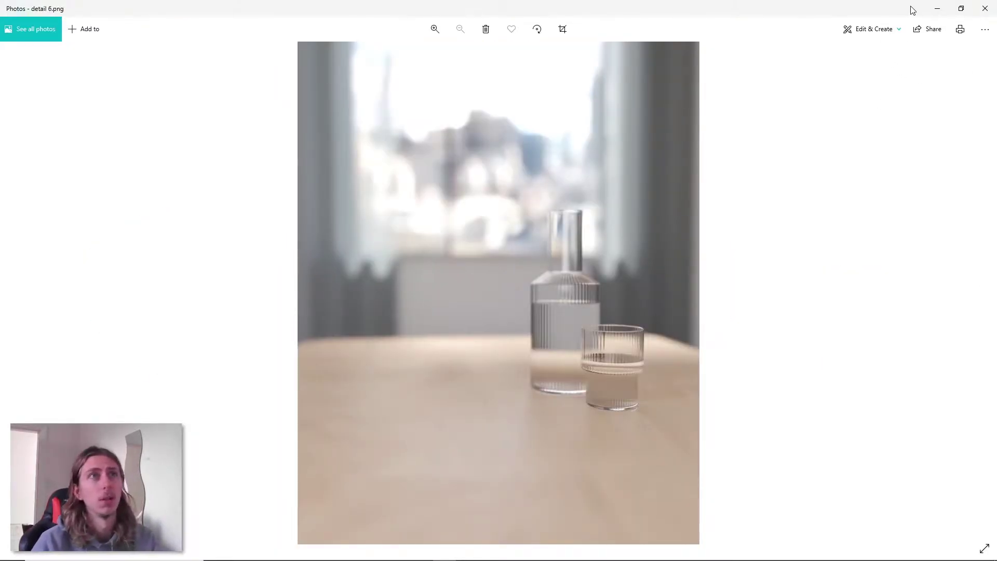
pyautogui.click(935, 9)
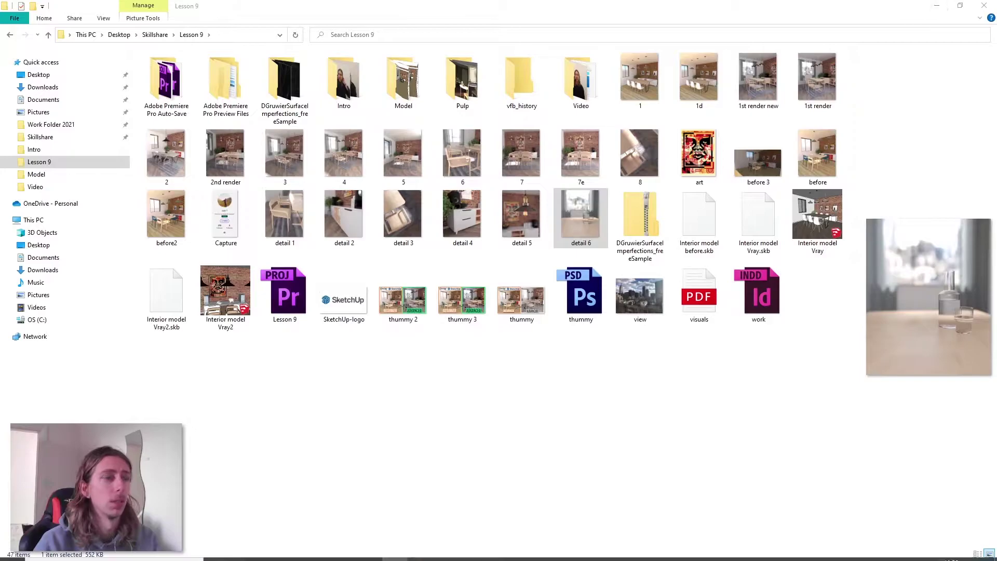
# Switch to SketchUp and frame a close-up view of the dining table's near corner with the bottle behind it.
pyautogui.click(364, 550)
pyautogui.moveTo(511, 278); pyautogui.dragTo(363, 241, button='middle')
pyautogui.moveTo(501, 252); pyautogui.dragTo(478, 207, button='middle')
pyautogui.scroll(3, 440, 203)
pyautogui.scroll(-3, 440, 203)
pyautogui.scroll(4, 153, 228)
pyautogui.scroll(4, 380, 195)
pyautogui.scroll(-3, 379, 192)
pyautogui.scroll(-3, 379, 192)
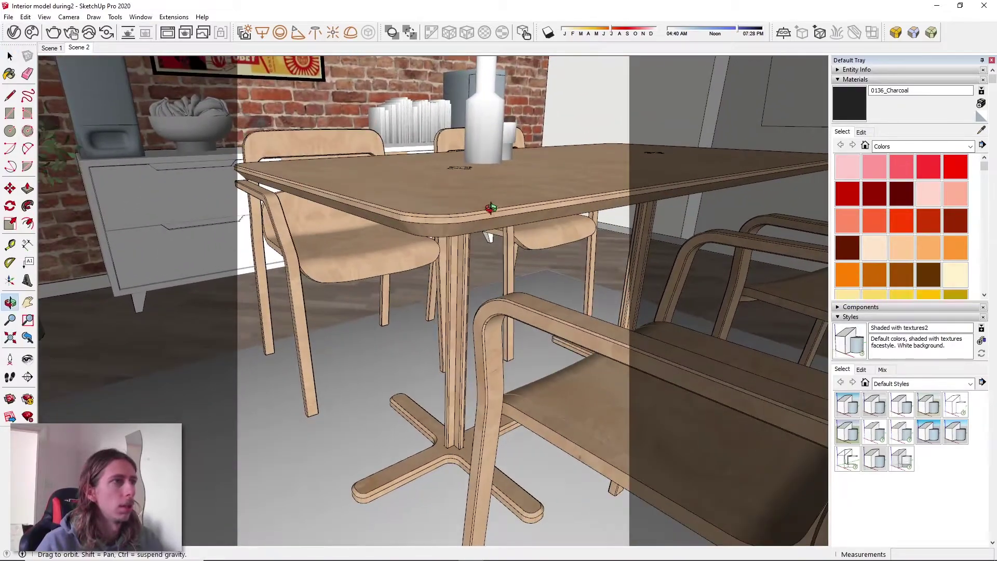
pyautogui.scroll(3, 478, 207)
# Show the camera settings in the V-Ray Asset Editor and toggle Depth of Field off and on again.
pyautogui.click(528, 132)
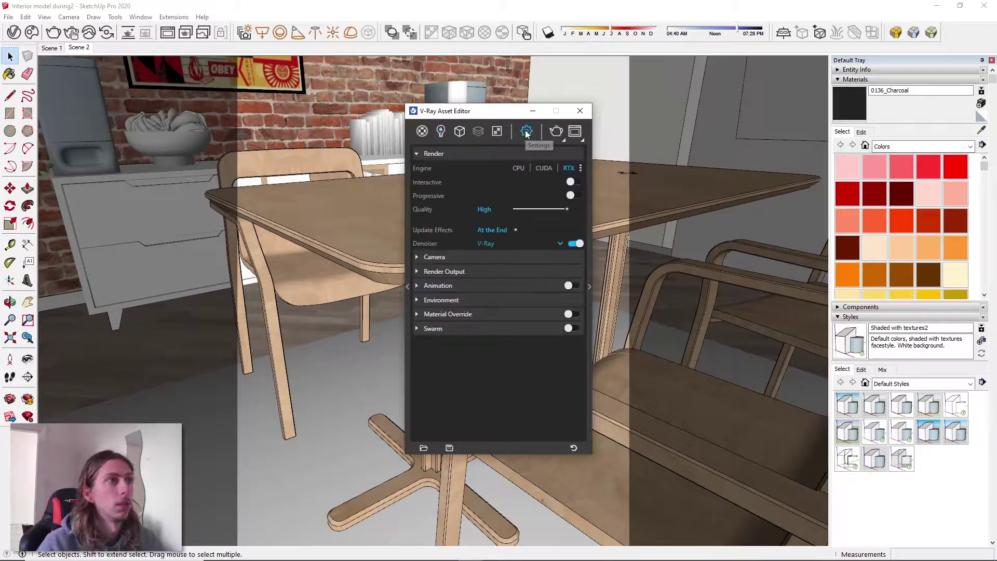
pyautogui.click(455, 257)
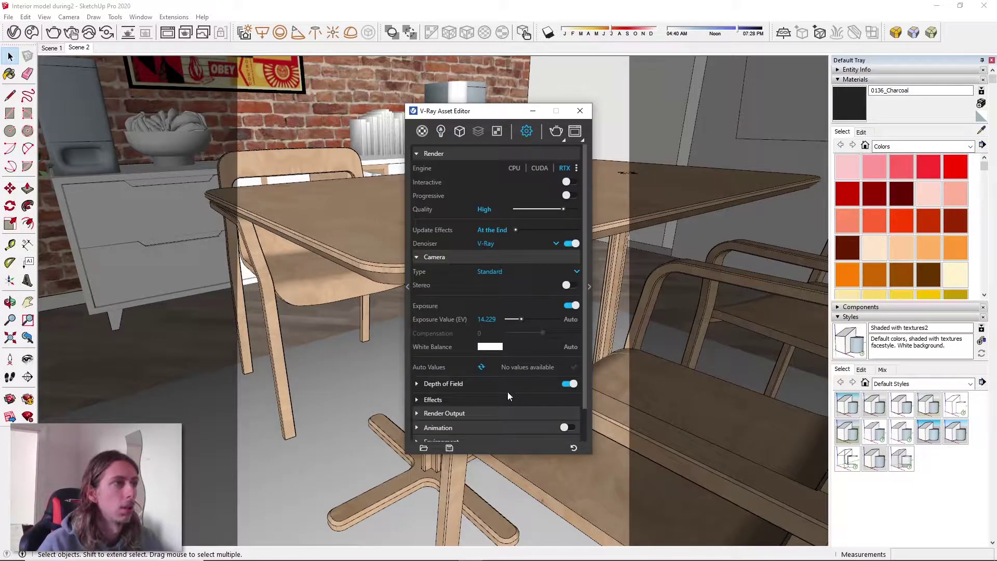
pyautogui.click(572, 385)
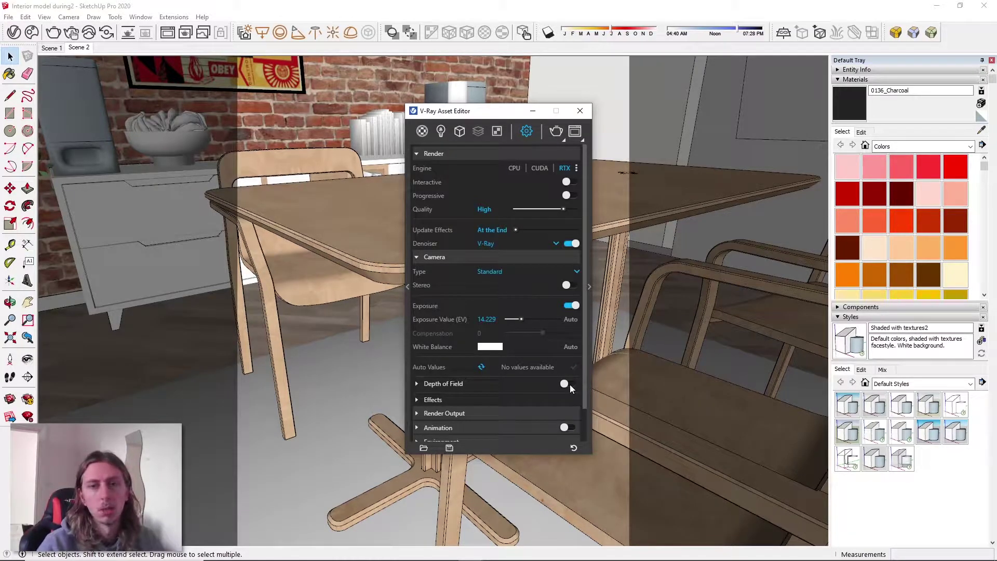
pyautogui.click(570, 385)
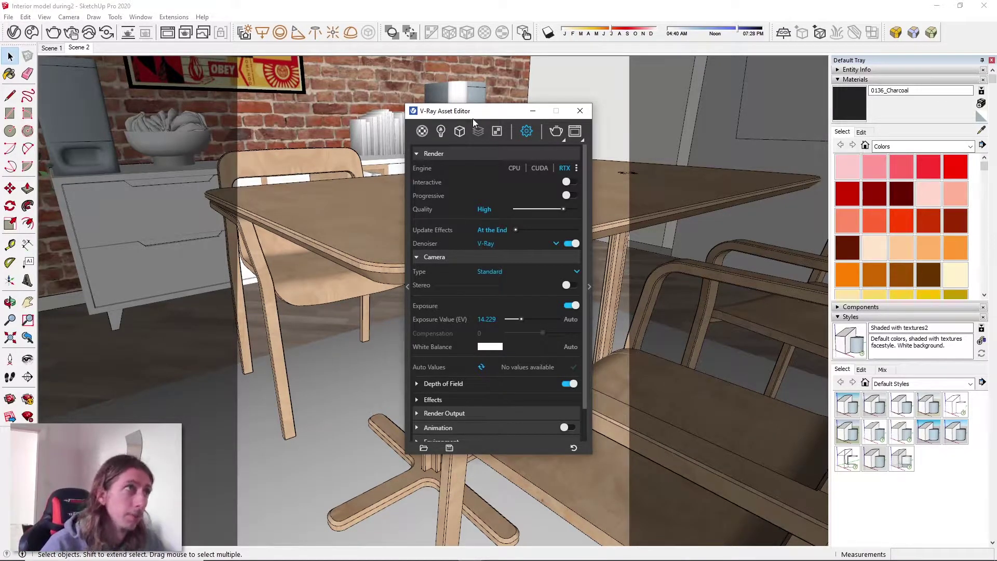
# Expand the Depth of Field settings and pick the near corner of the tabletop as the focus point.
pyautogui.moveTo(504, 111); pyautogui.dragTo(154, 69)
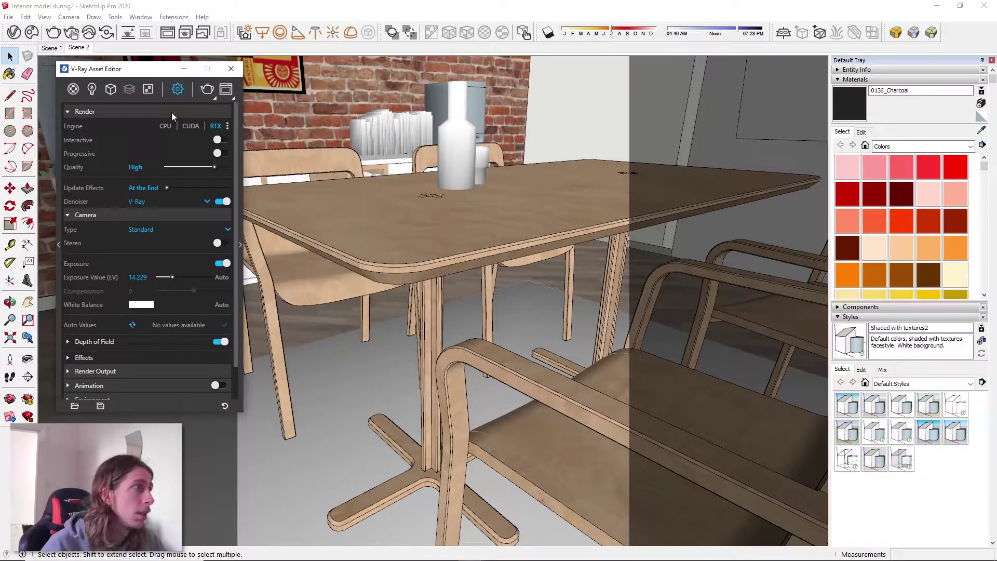
pyautogui.click(152, 342)
pyautogui.scroll(-3, 106, 288)
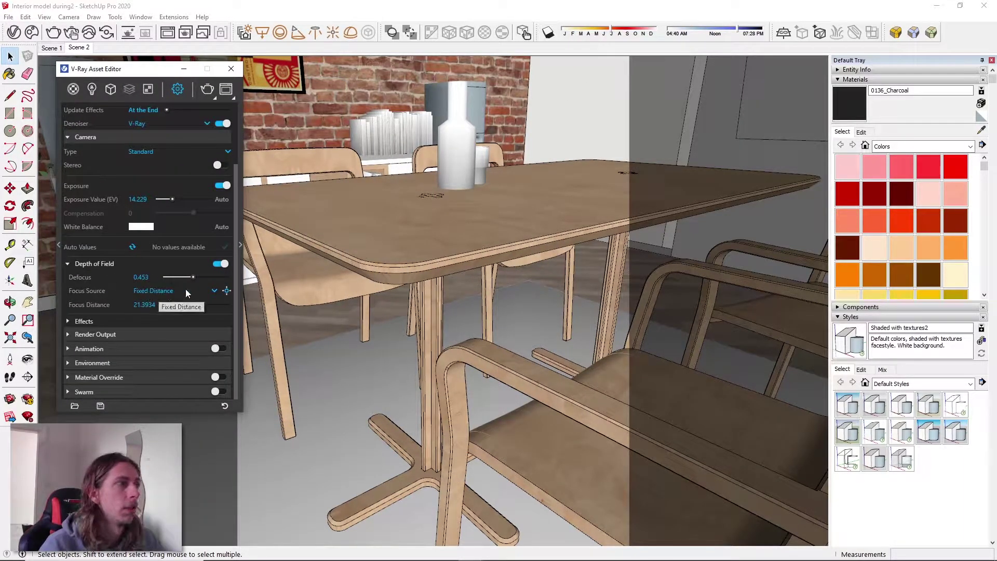
pyautogui.click(227, 290)
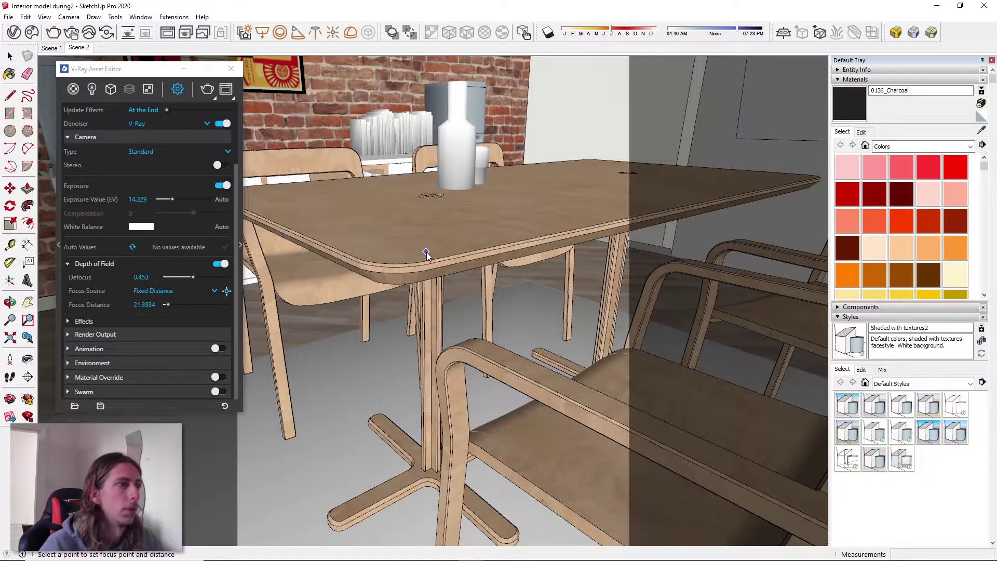
pyautogui.click(425, 253)
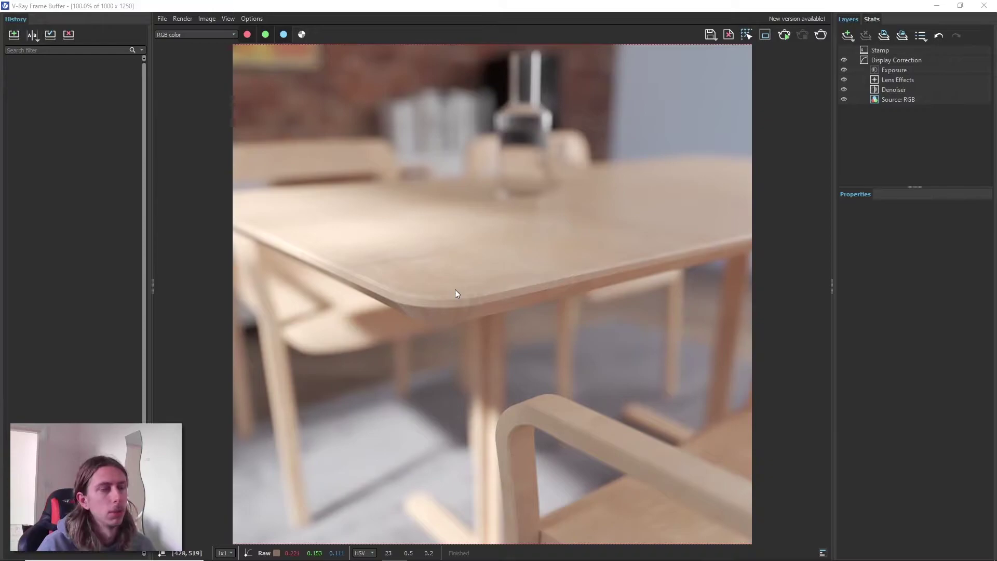
# Examine the whole table render, and switch to Photos to compare the focus and blur in the detail renders.
pyautogui.scroll(-2, 467, 296)
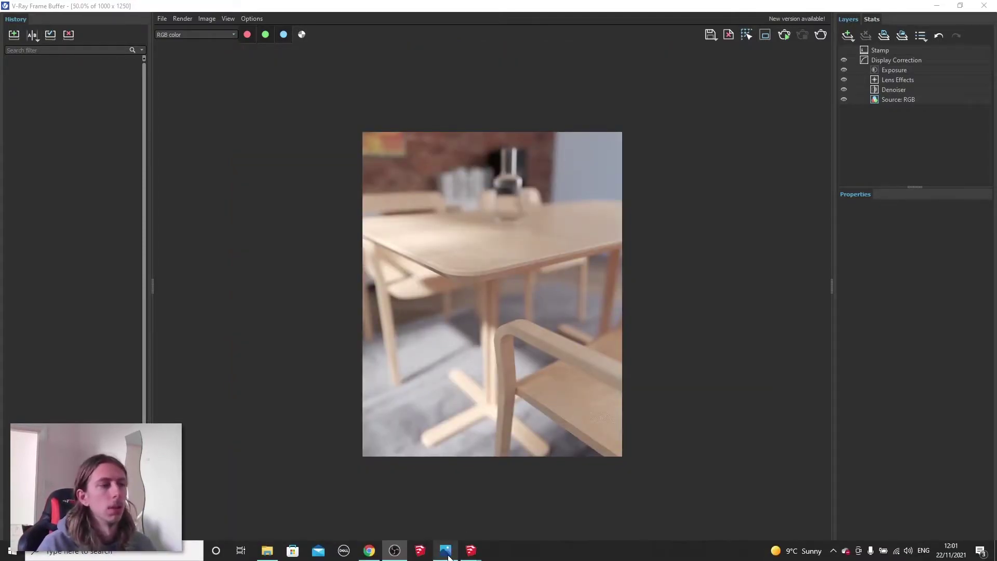
pyautogui.click(451, 552)
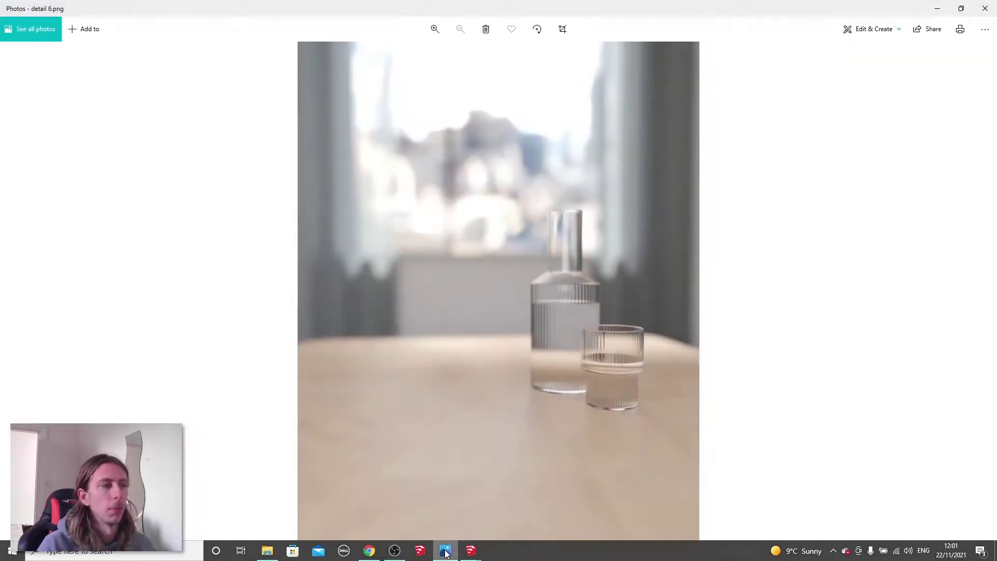
pyautogui.press('Right')
pyautogui.press('Left')
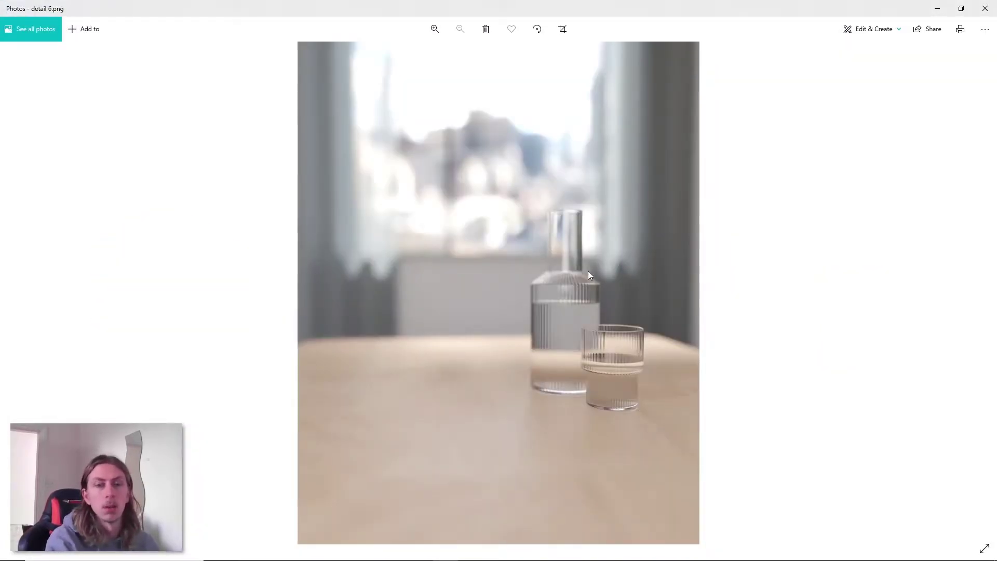
pyautogui.press('Left')
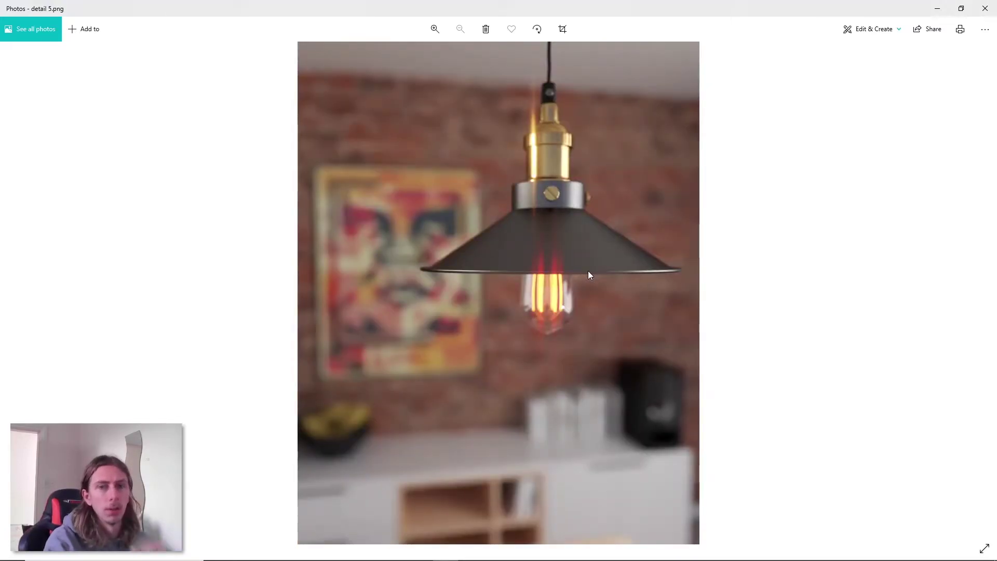
pyautogui.press('Left')
pyautogui.press('Left')
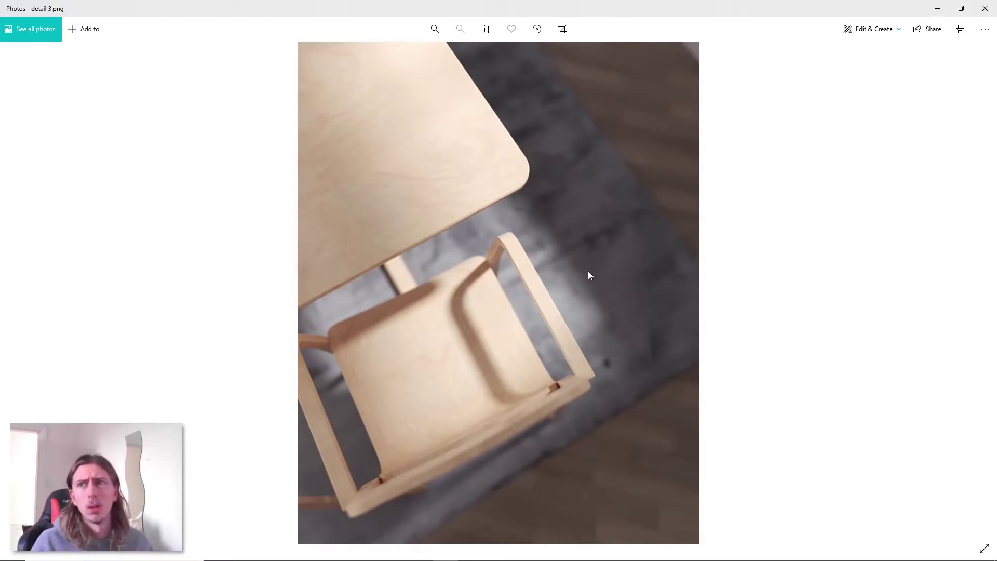
pyautogui.press('Left')
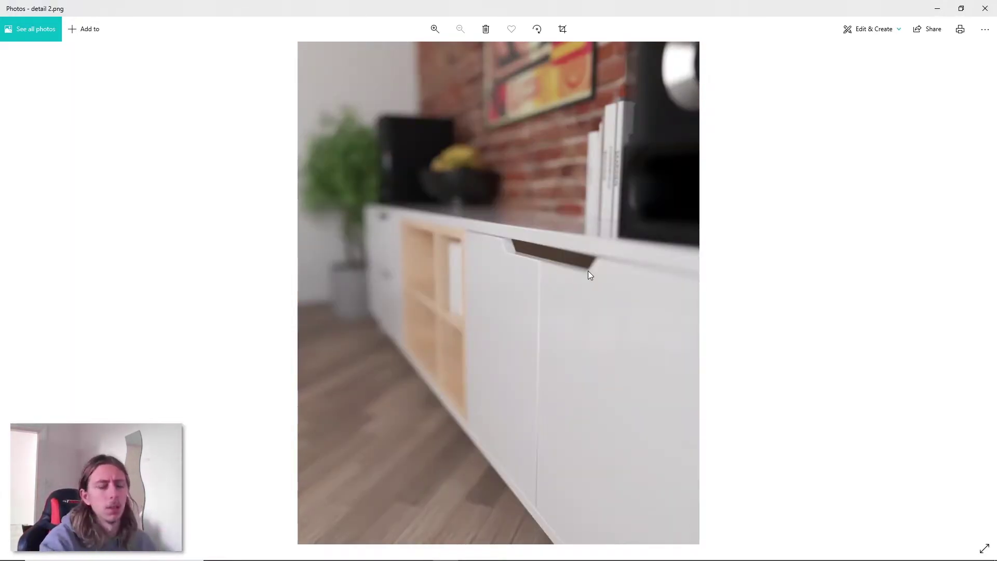
pyautogui.press('Left')
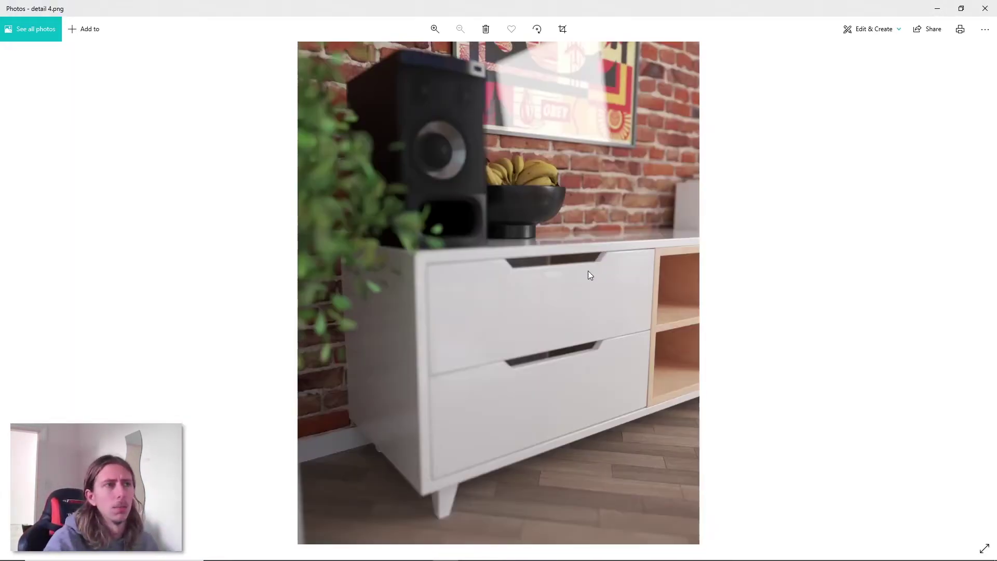
pyautogui.click(938, 7)
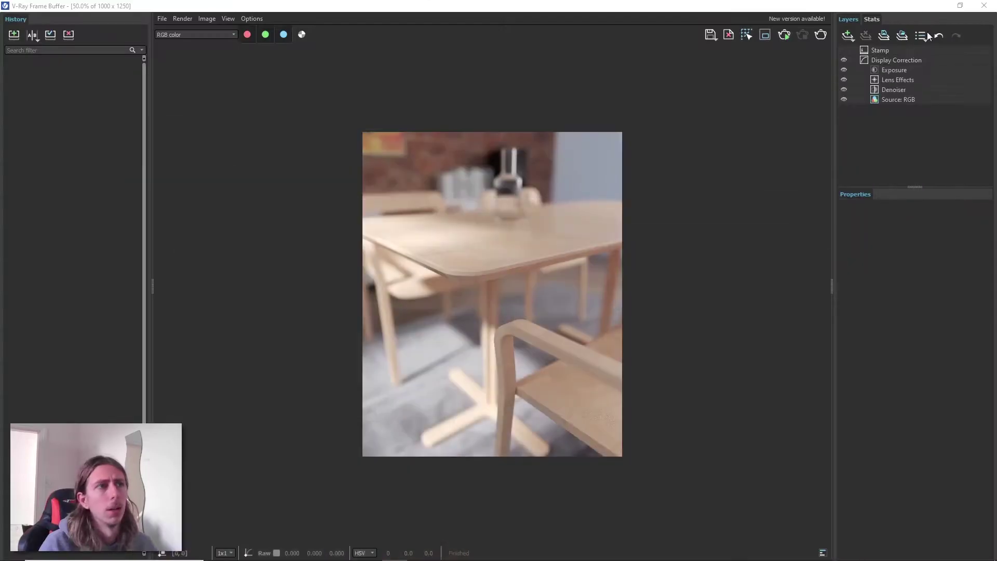
# Return to the SketchUp model and view the whole dining room with its window, table and brick wall.
pyautogui.click(938, 8)
pyautogui.moveTo(467, 291)
pyautogui.mouseDown(button='middle')
pyautogui.moveTo(379, 501)
pyautogui.moveTo(379, 78)
pyautogui.mouseUp(button='middle')
pyautogui.click(362, 68)
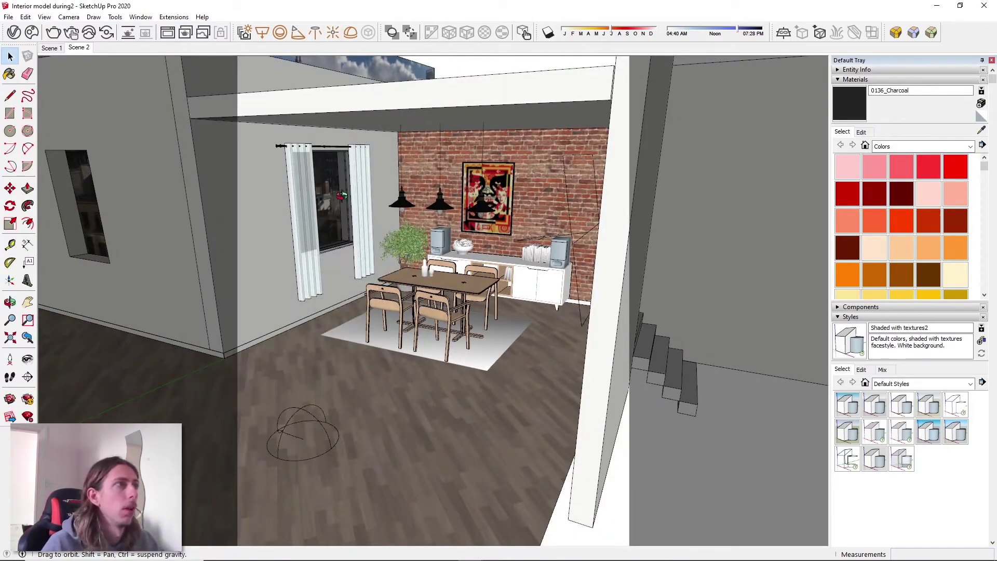
pyautogui.scroll(5, 343, 196)
pyautogui.scroll(2, 280, 201)
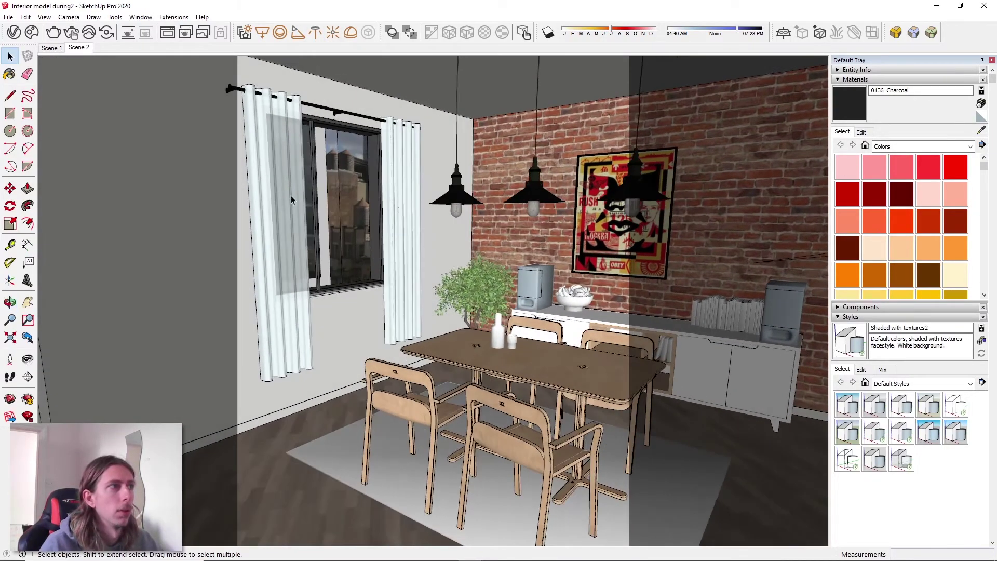
# Open the "1st render new" image from the Lesson 9 folder and inspect the sharpness of the whole-room render.
pyautogui.click(266, 551)
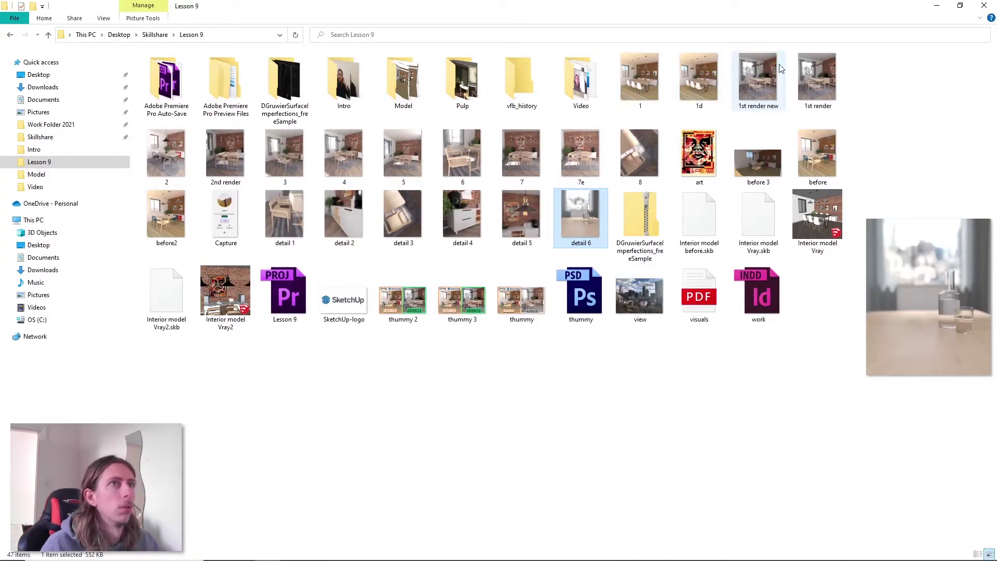
pyautogui.doubleClick(758, 78)
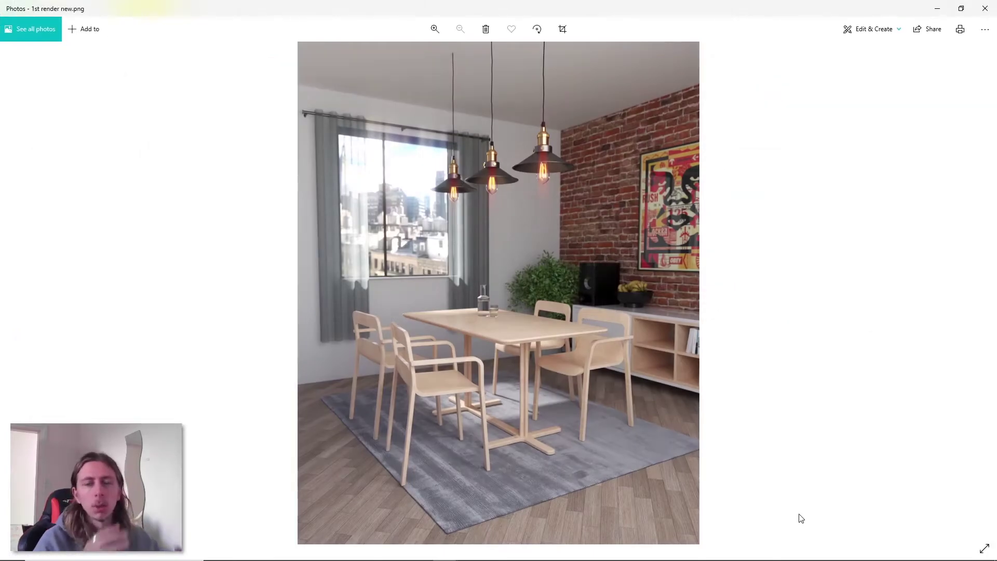
pyautogui.keyDown('ctrl'); pyautogui.scroll(3, 457, 291); pyautogui.keyUp('ctrl')
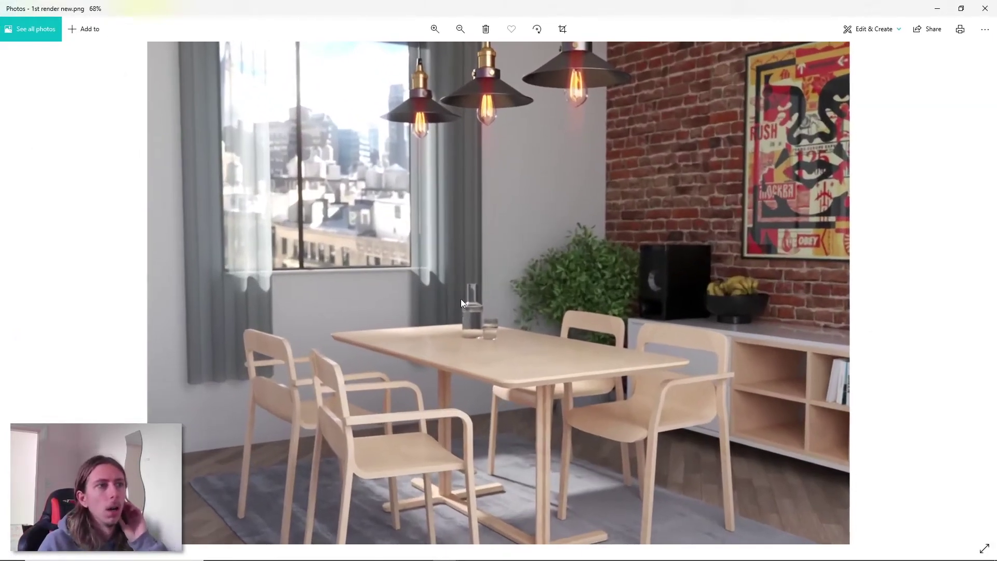
pyautogui.keyDown('ctrl'); pyautogui.scroll(-3, 463, 338); pyautogui.keyUp('ctrl')
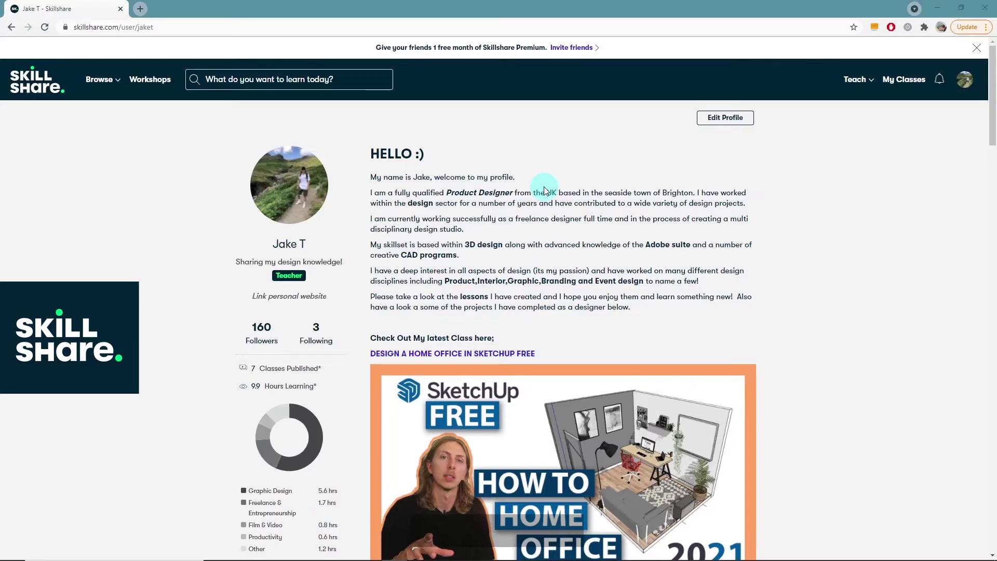
# Look through the classes on the Skillshare teacher profile in the browser and expand the full Teaching list.
pyautogui.scroll(-5, 481, 156)
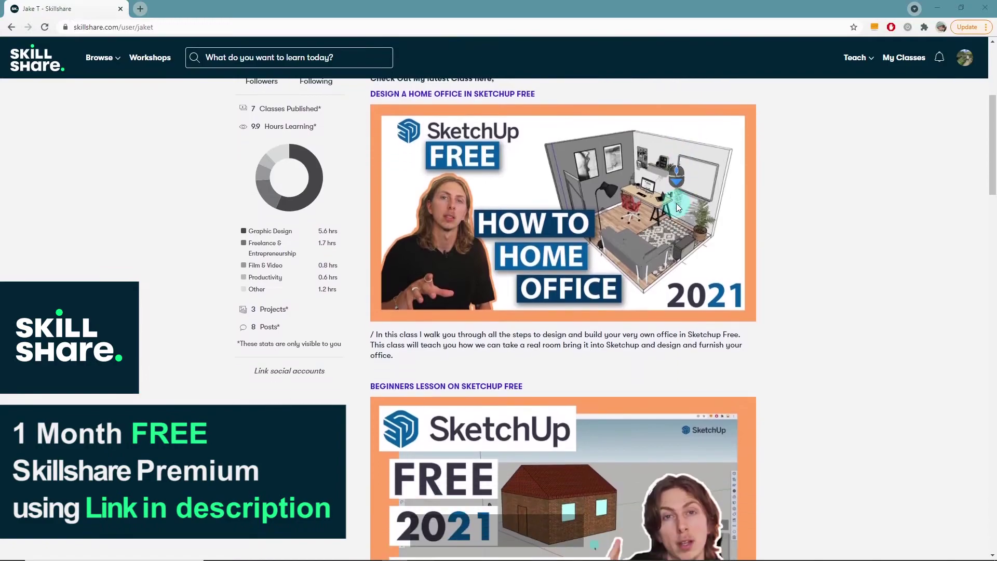
pyautogui.scroll(-10, 675, 204)
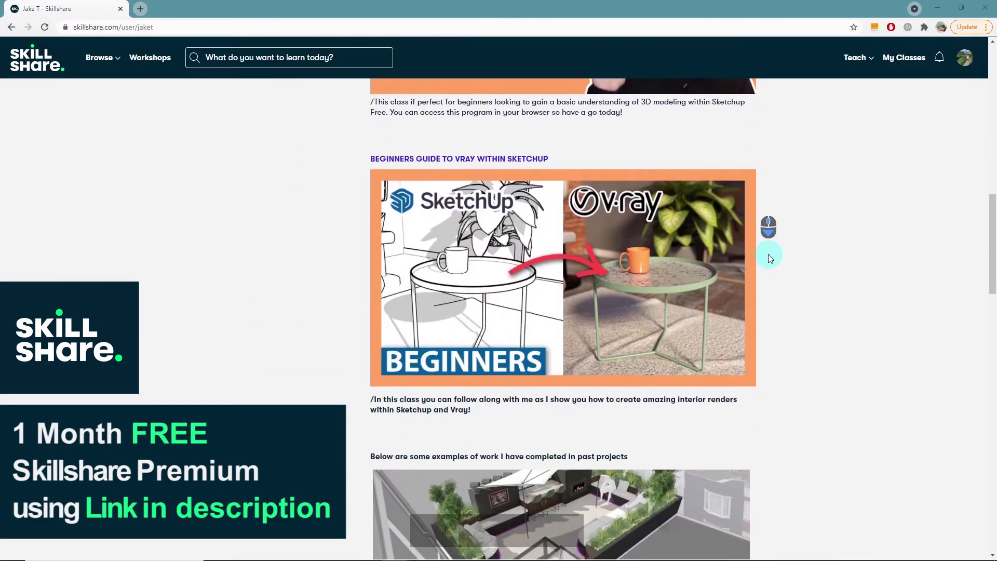
pyautogui.scroll(-12, 768, 254)
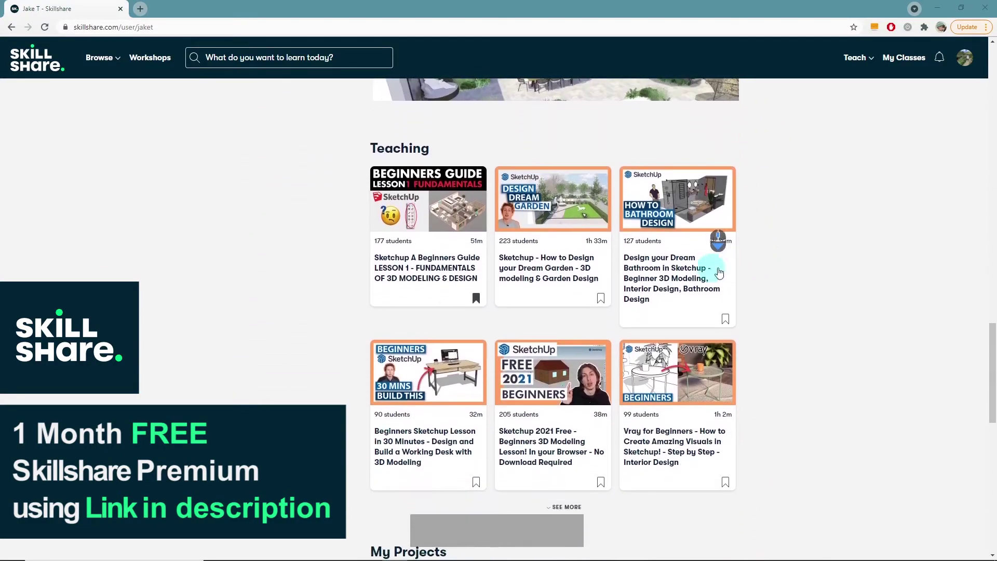
pyautogui.scroll(-2, 574, 384)
pyautogui.click(572, 404)
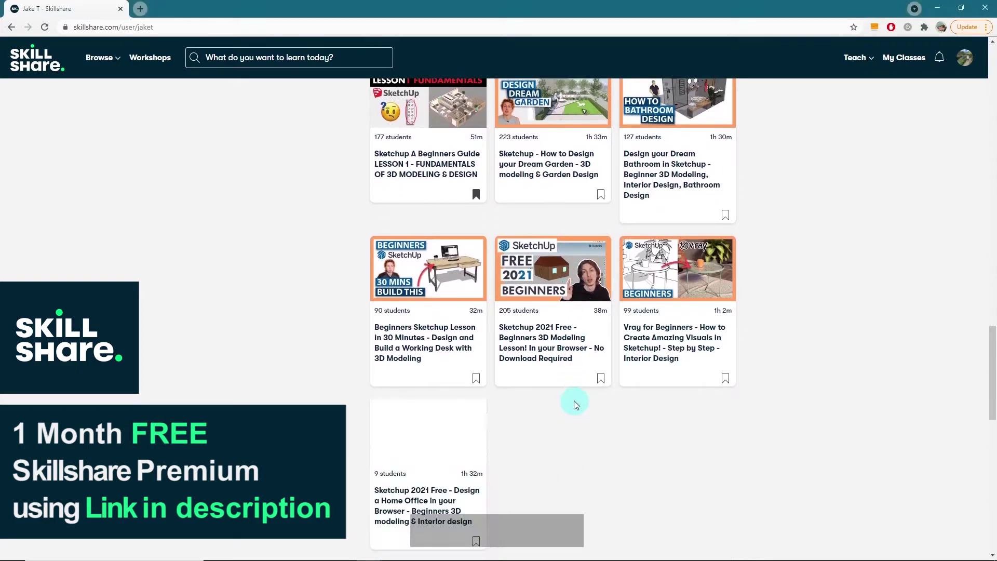